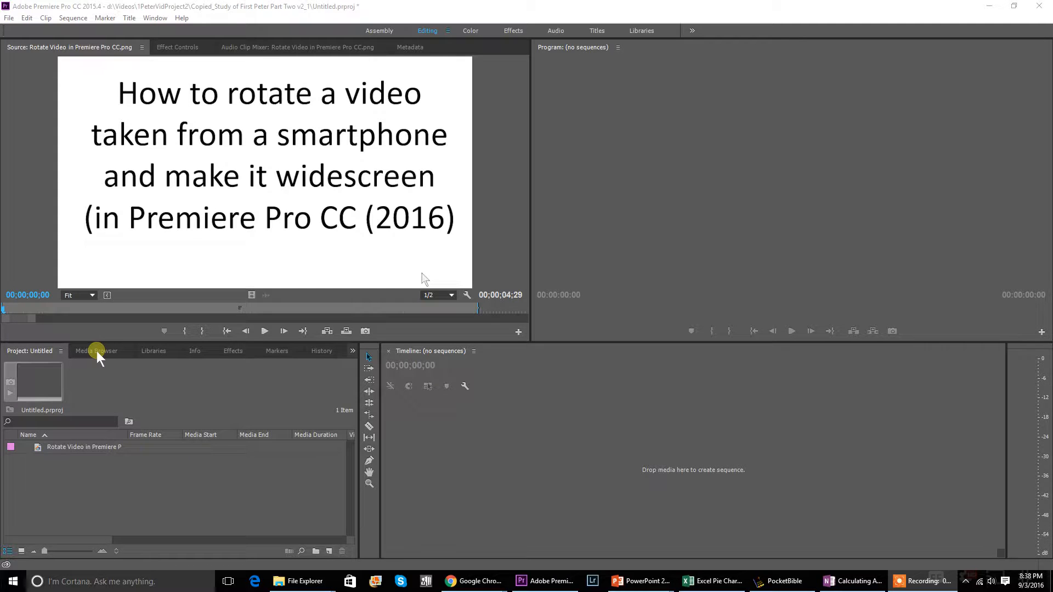
Import the Santa Barbara Trip Aug 2016 video from the iPhone Videos folder and return to the project's item list
click(97, 351)
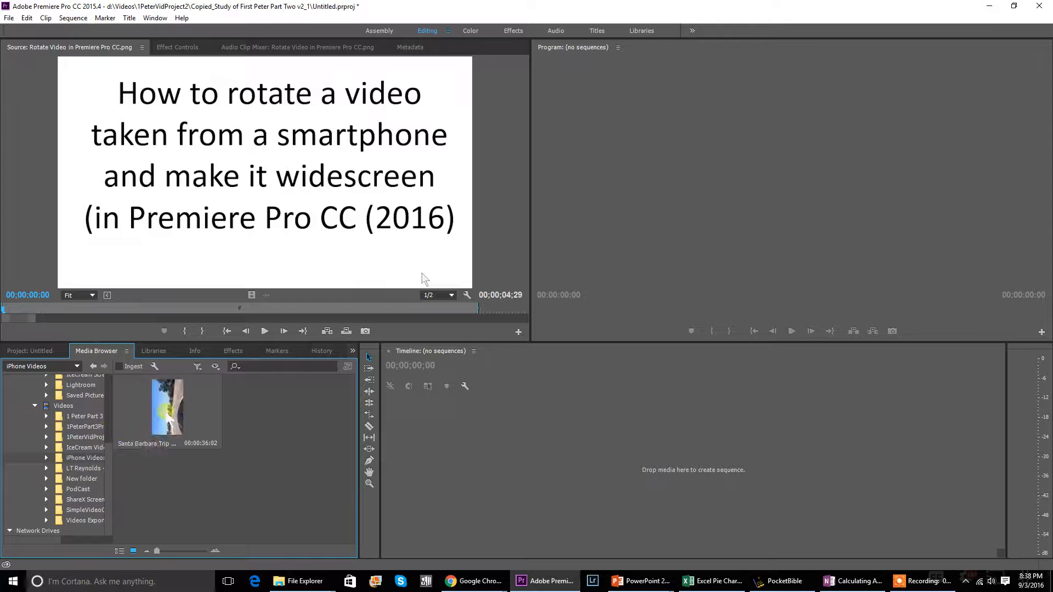
click(174, 409)
right_click(173, 408)
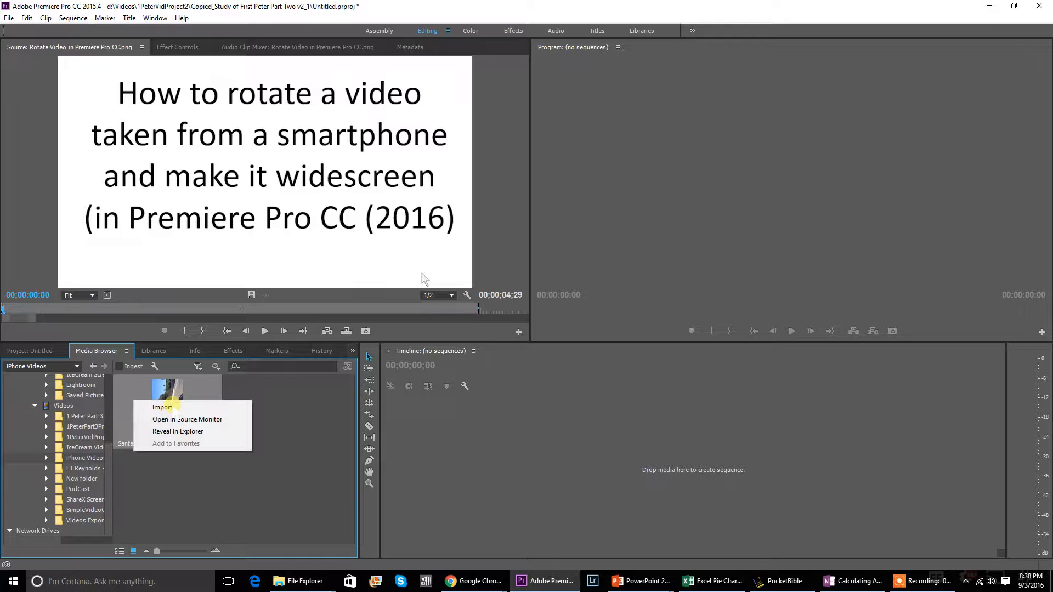
click(172, 411)
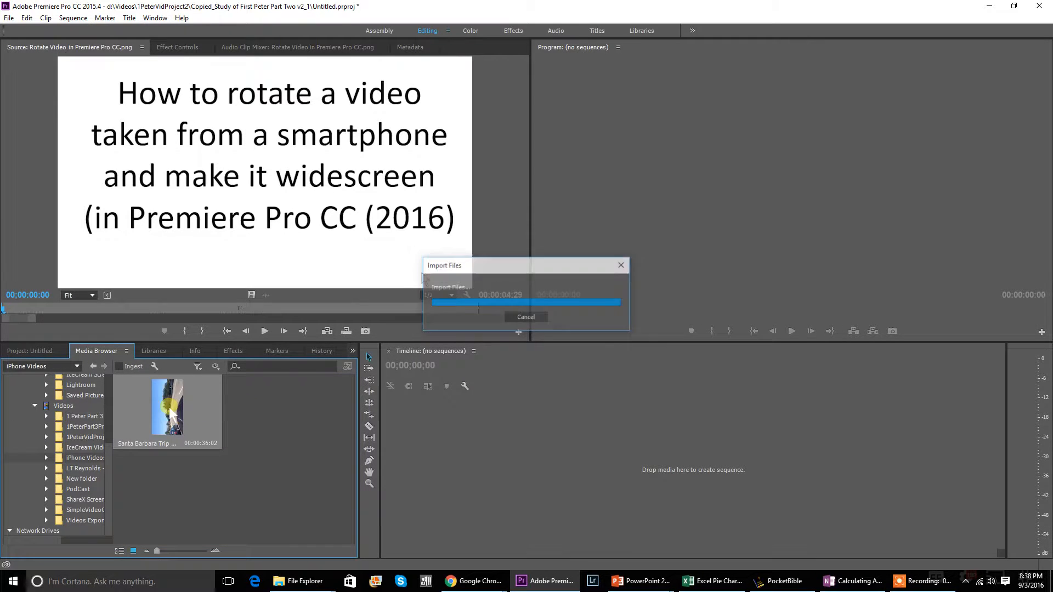
click(8, 351)
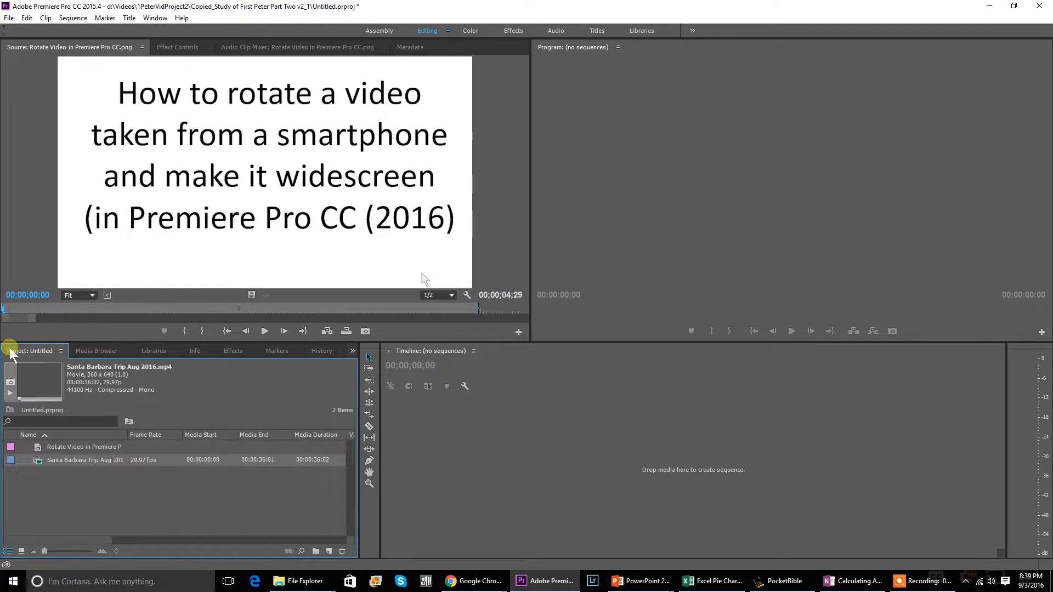
click(58, 463)
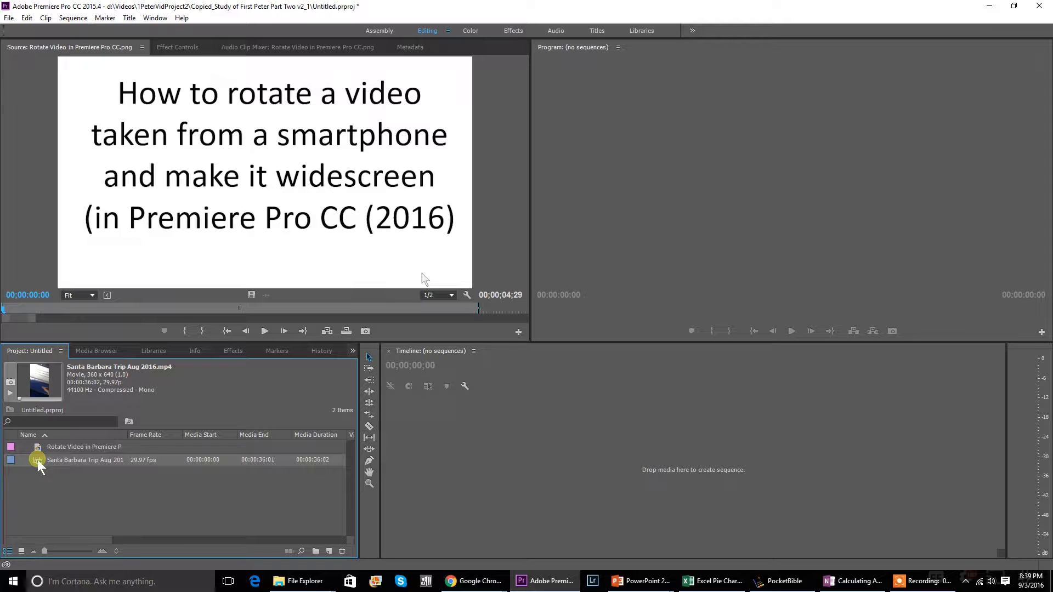
drag(37, 458, 522, 488)
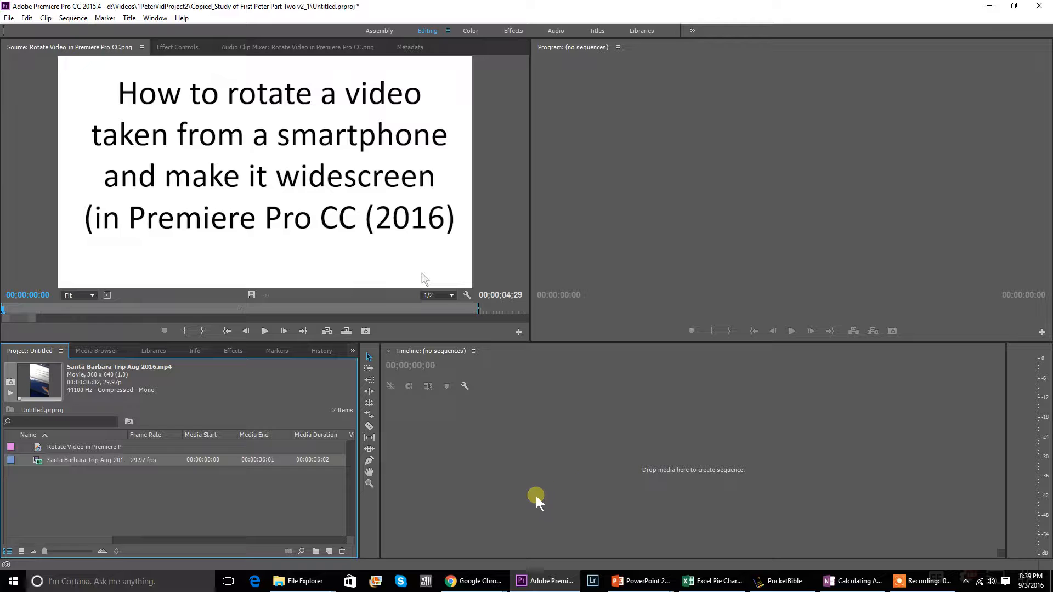
Start a new sequence based on the RED R3D 1080p 16x9 29.97 preset
click(331, 551)
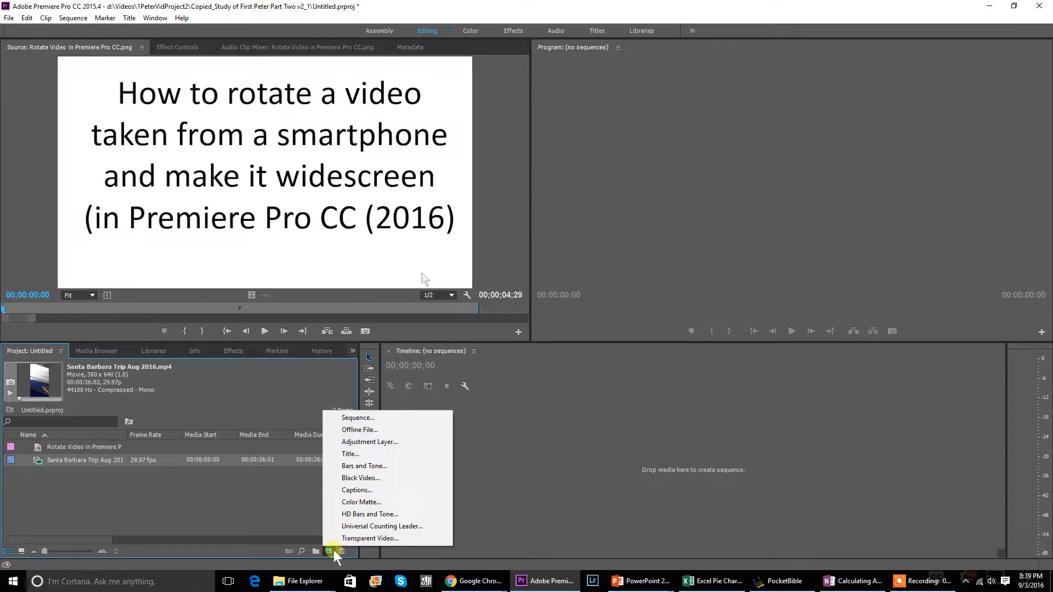
click(374, 417)
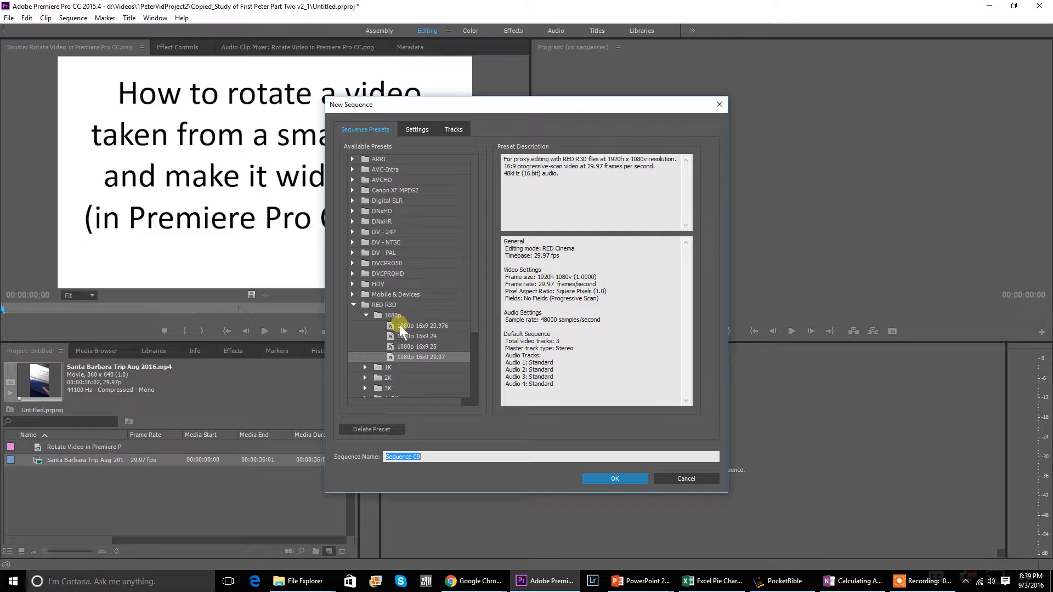
click(410, 356)
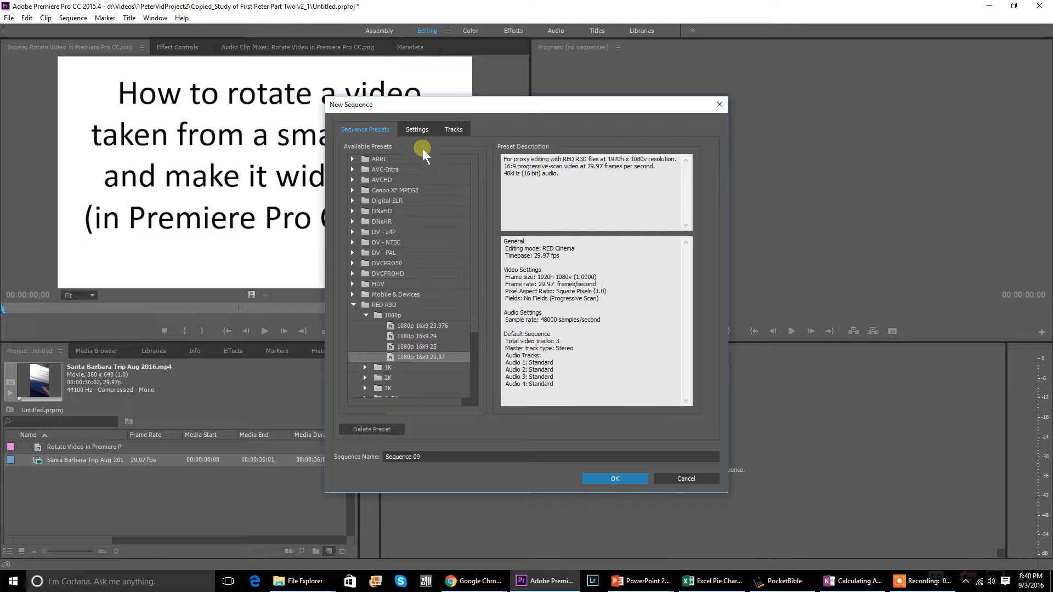
Set the new sequence's frame size to 640 horizontal by 360 vertical and create the sequence
click(427, 131)
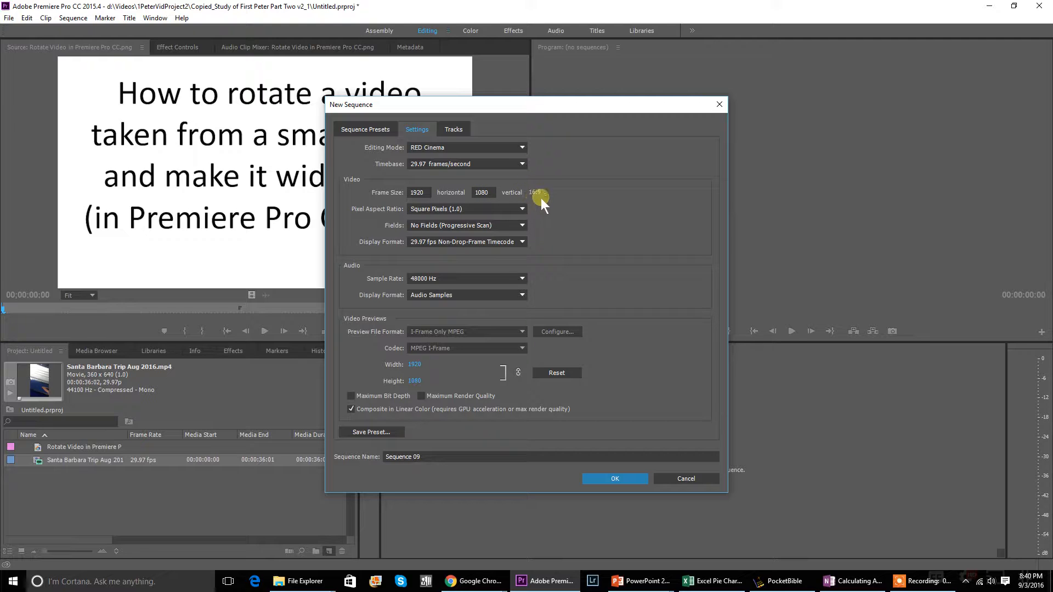
click(420, 191)
text(640)
click(492, 197)
text(360)
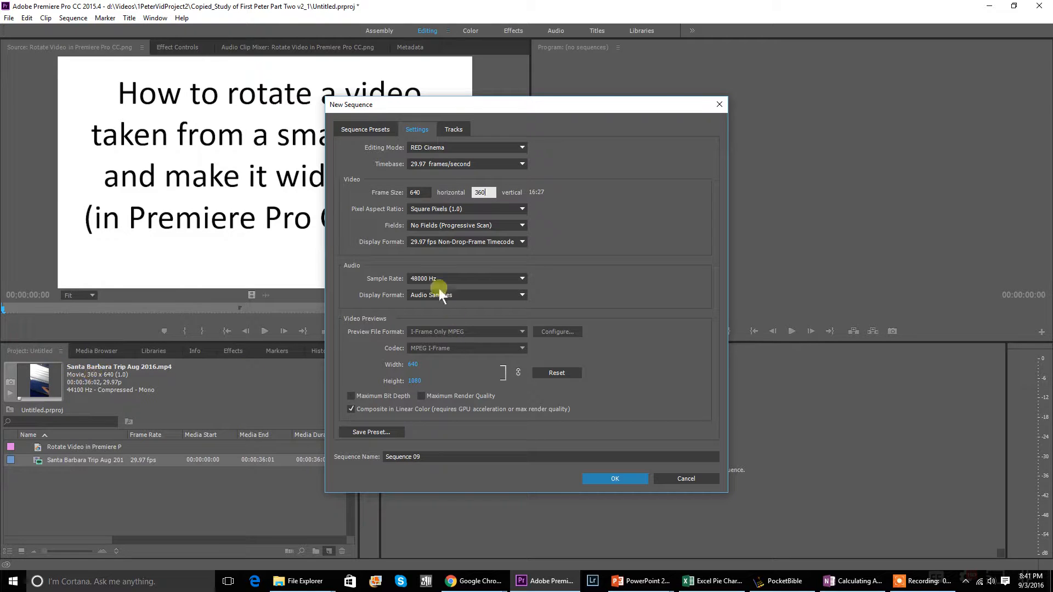
click(481, 198)
click(620, 475)
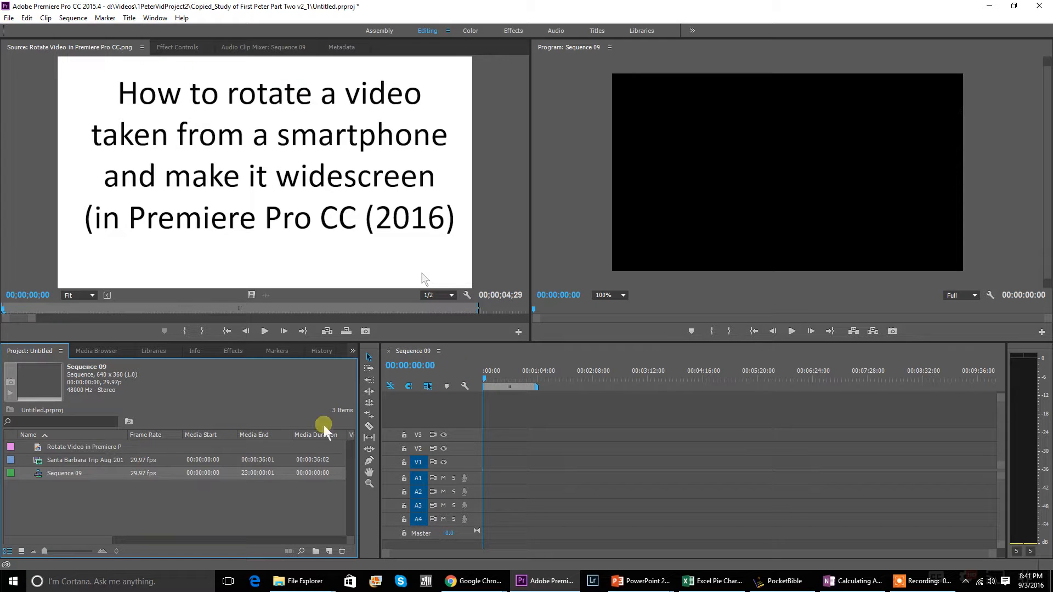
Place the Santa Barbara Trip clip at the start of track V1, keeping the existing sequence settings
click(50, 459)
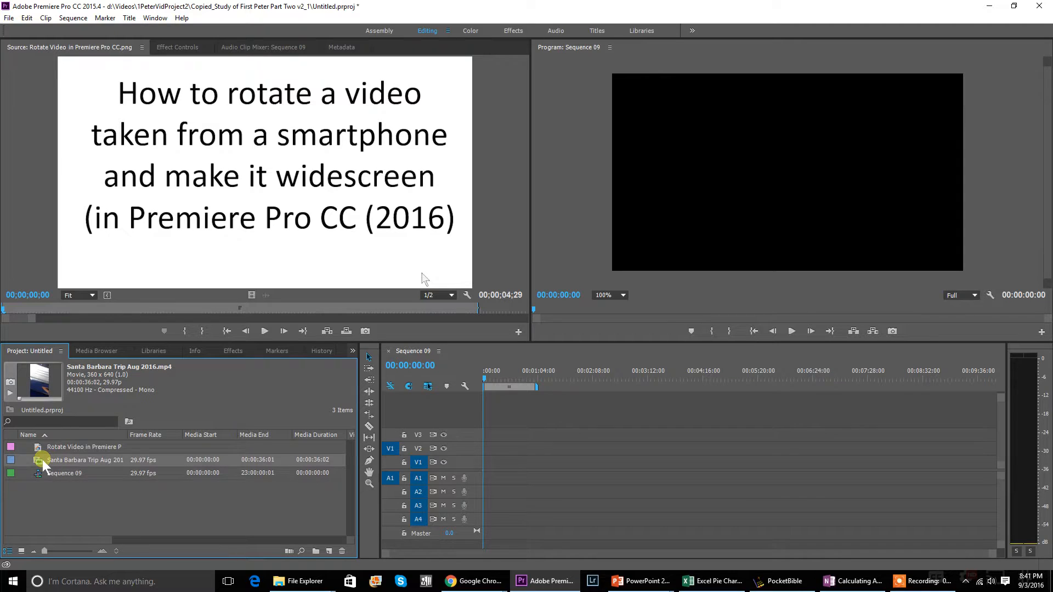
drag(37, 458, 490, 467)
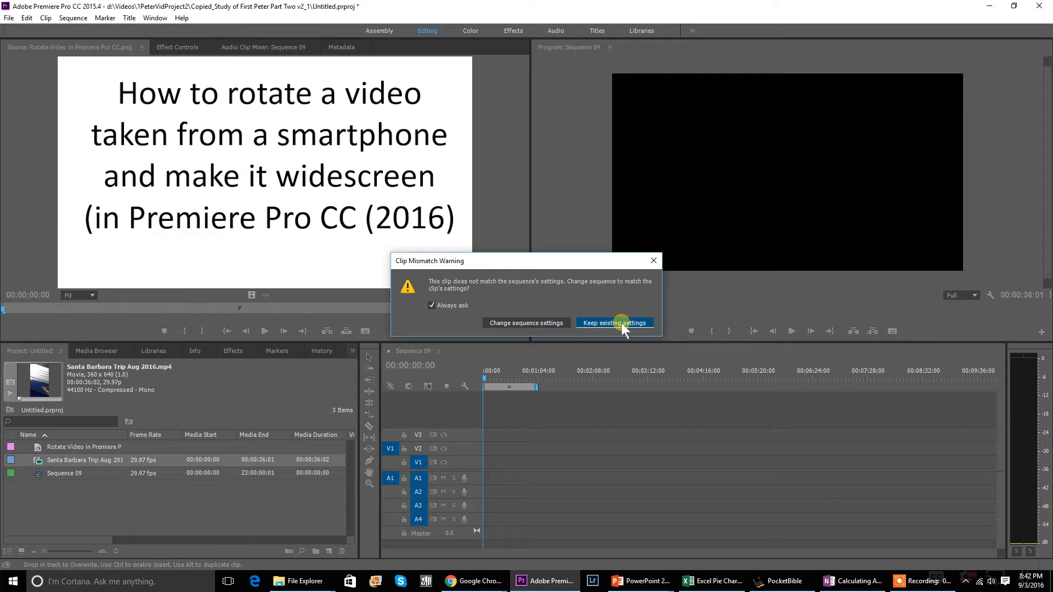
click(621, 324)
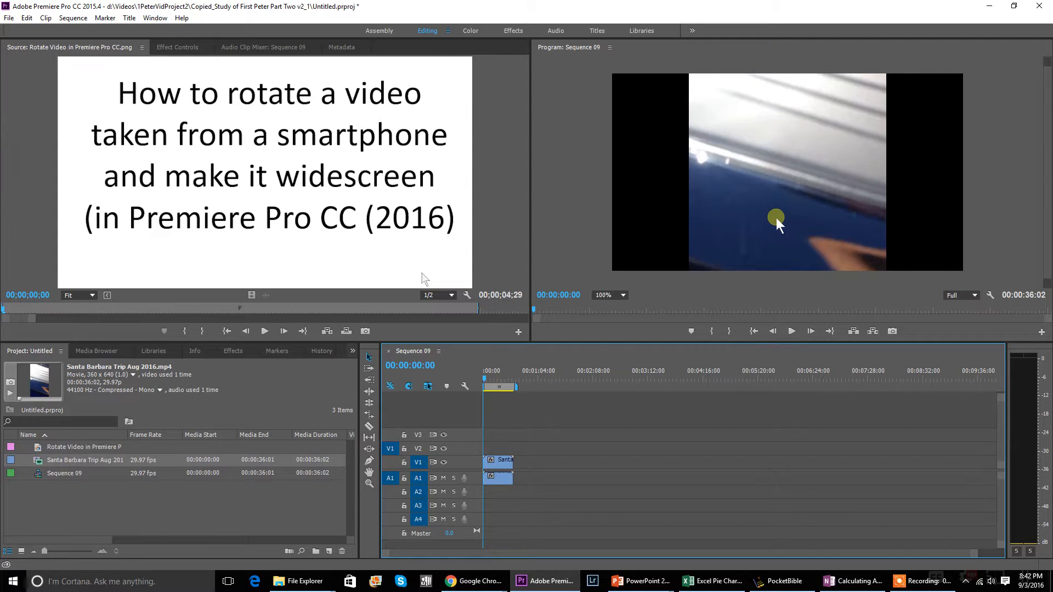
Set the Motion rotation of the Santa Barbara Trip clip in the timeline to 90 degrees
click(501, 468)
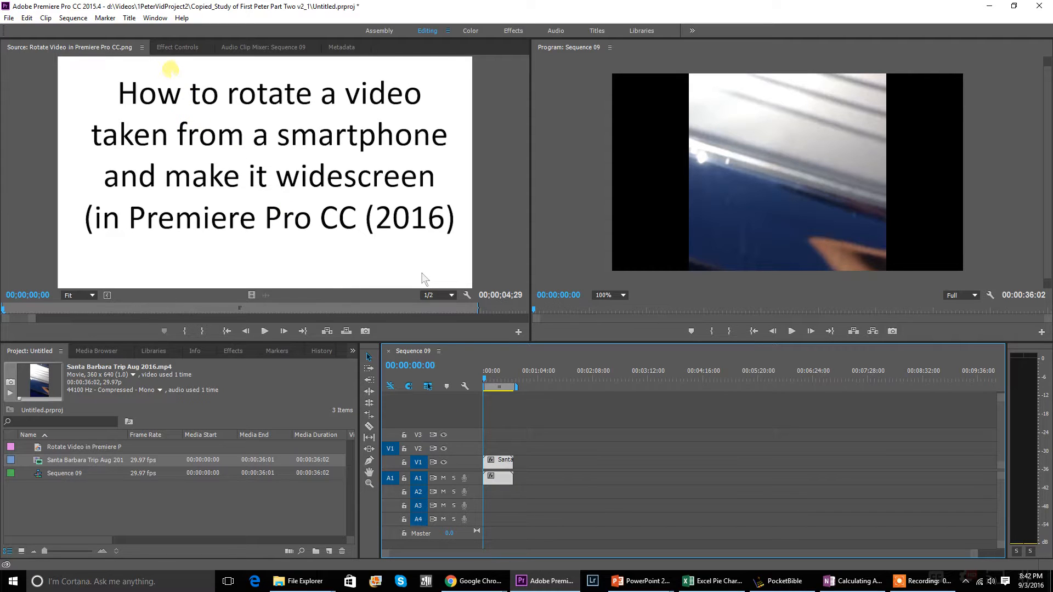
click(177, 47)
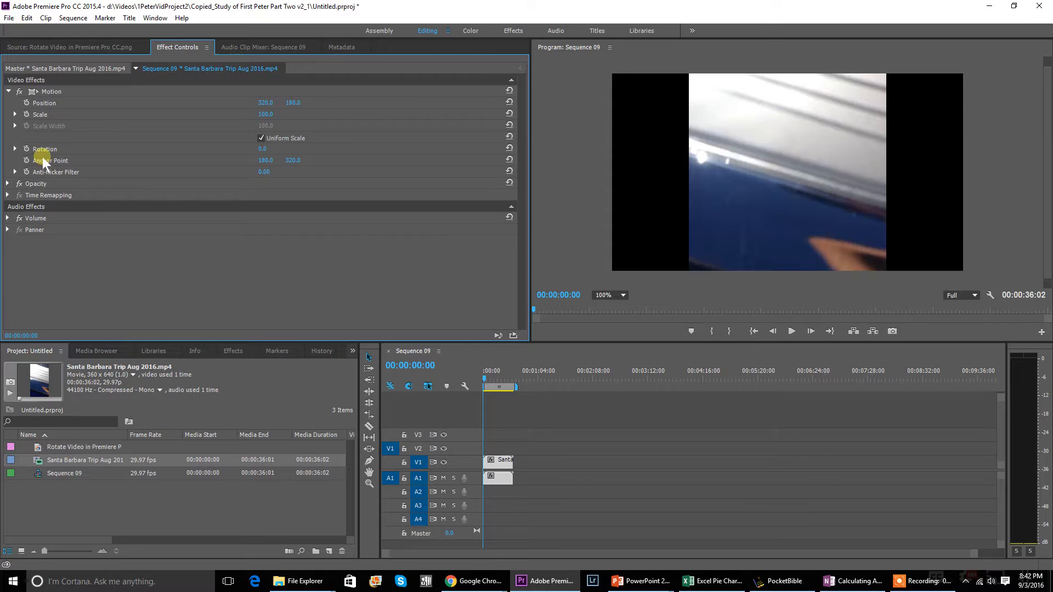
click(265, 149)
text(90)
key(Return)
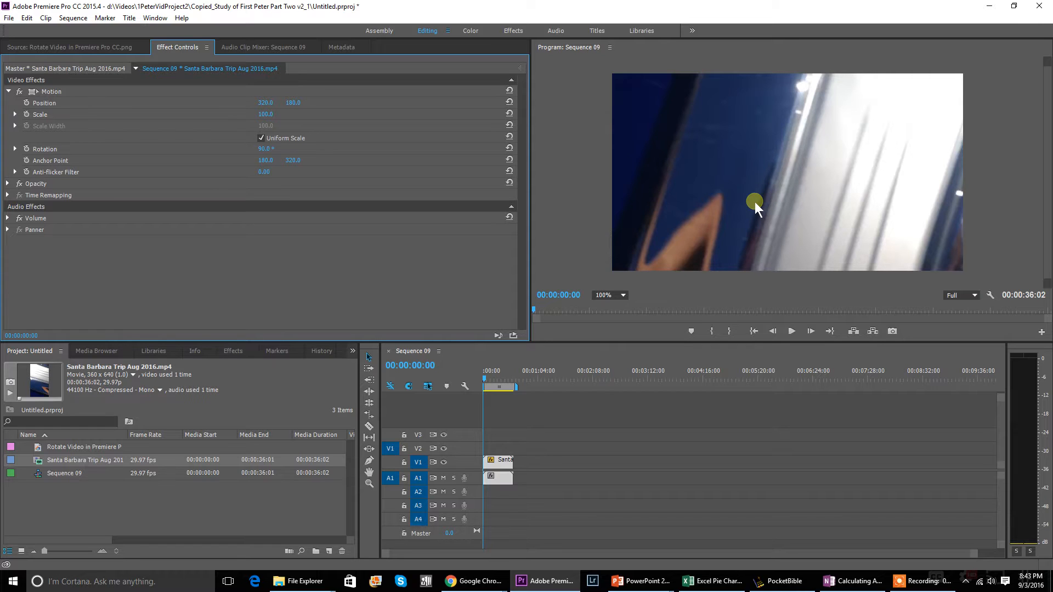
Unlink the timeline clip's video and audio, and delete the audio part from track A1
click(499, 465)
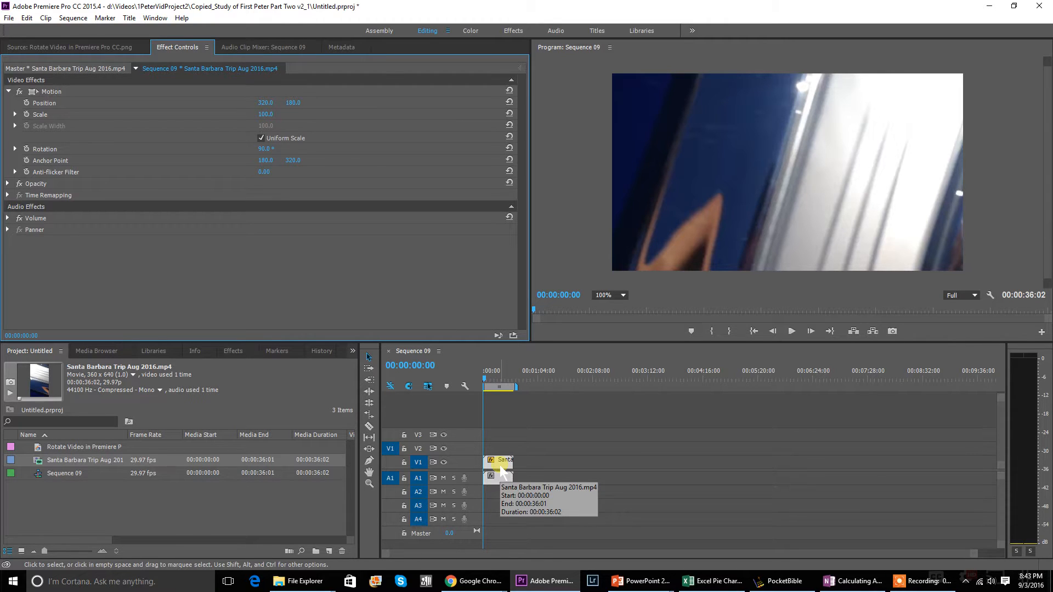
click(500, 470)
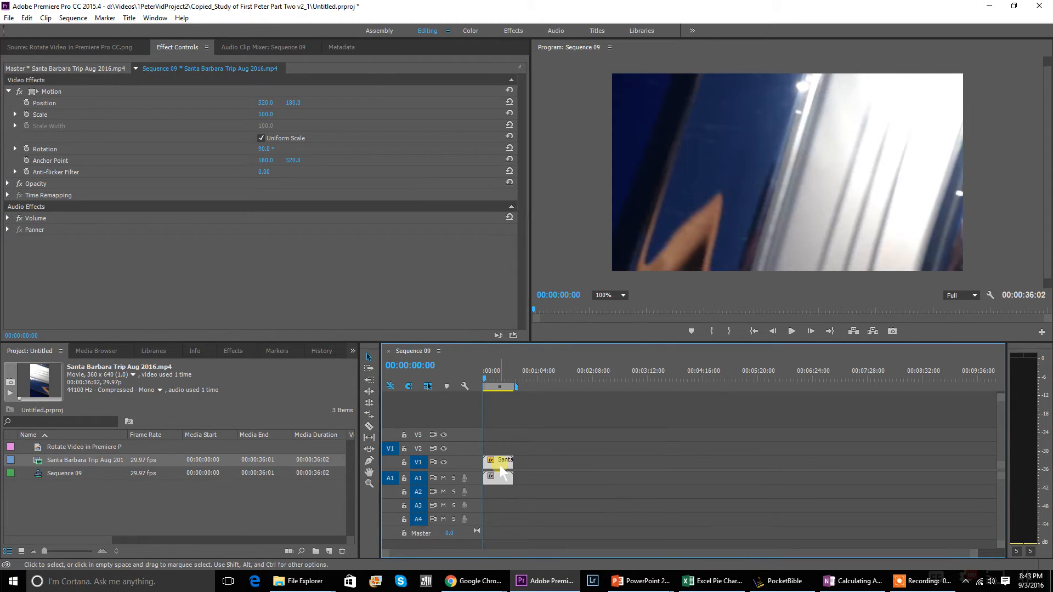
right_click(501, 471)
click(529, 210)
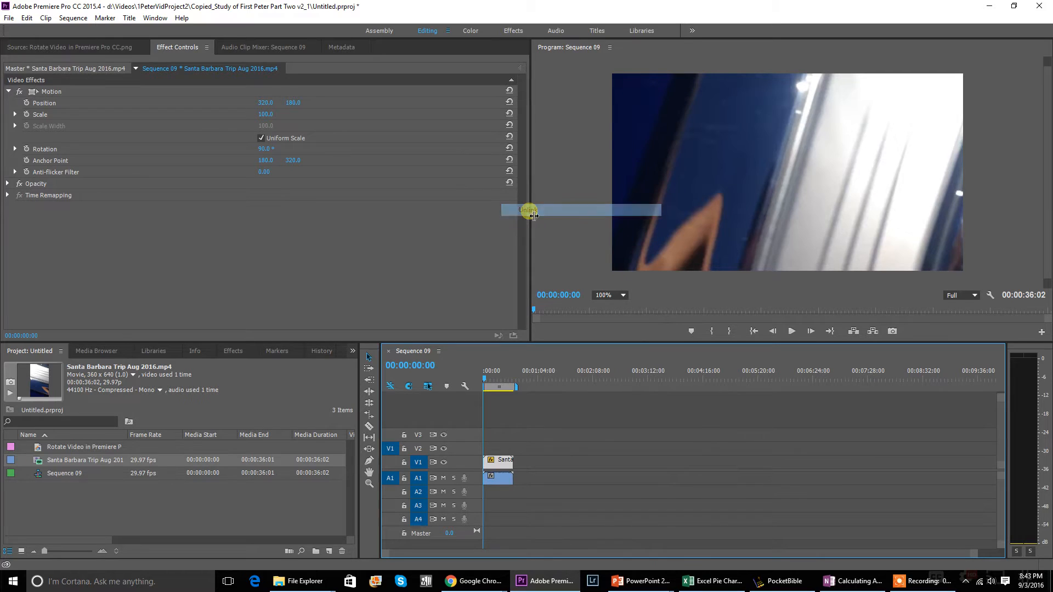
click(541, 501)
click(558, 503)
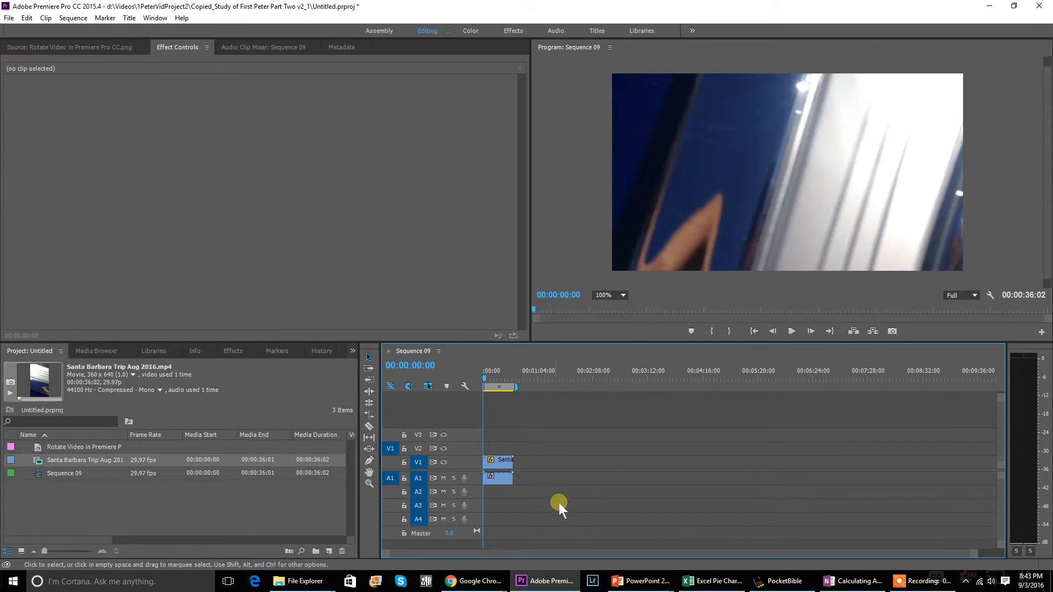
click(498, 479)
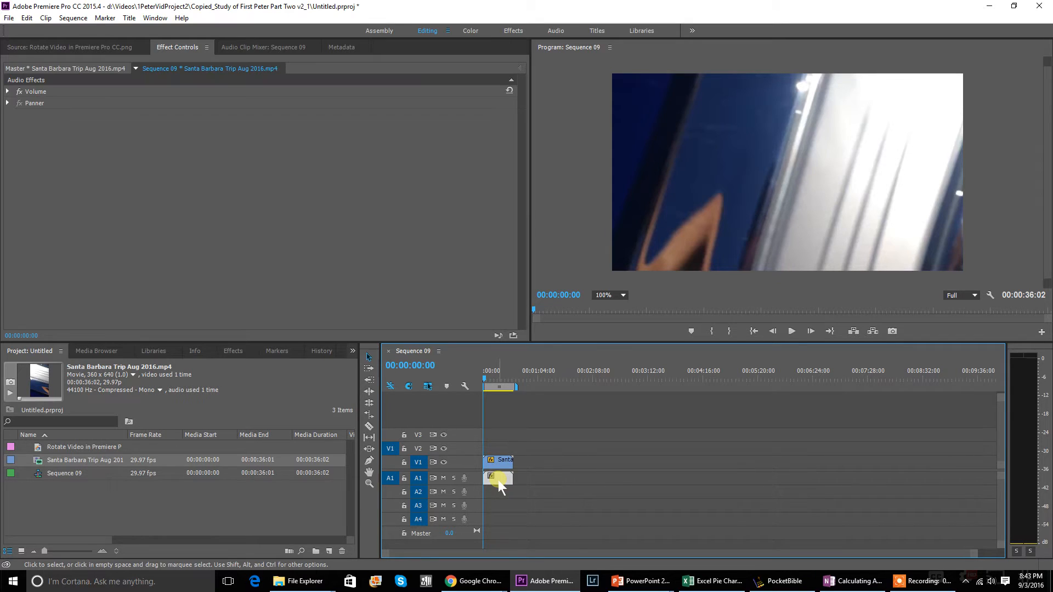
key(Delete)
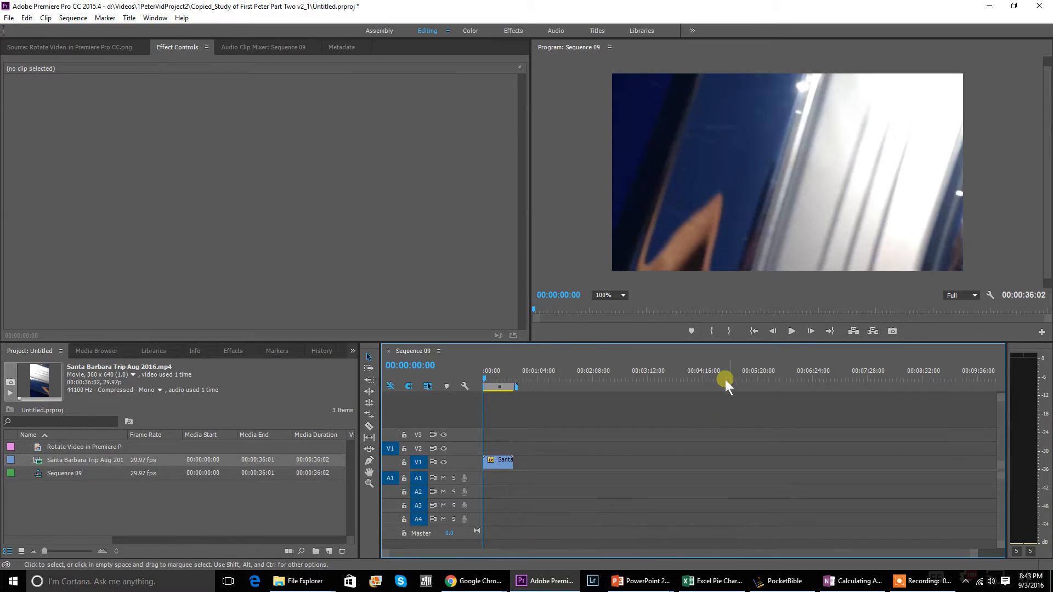
Play back part of the sequence to check the rotated video, and stop the playback
click(791, 331)
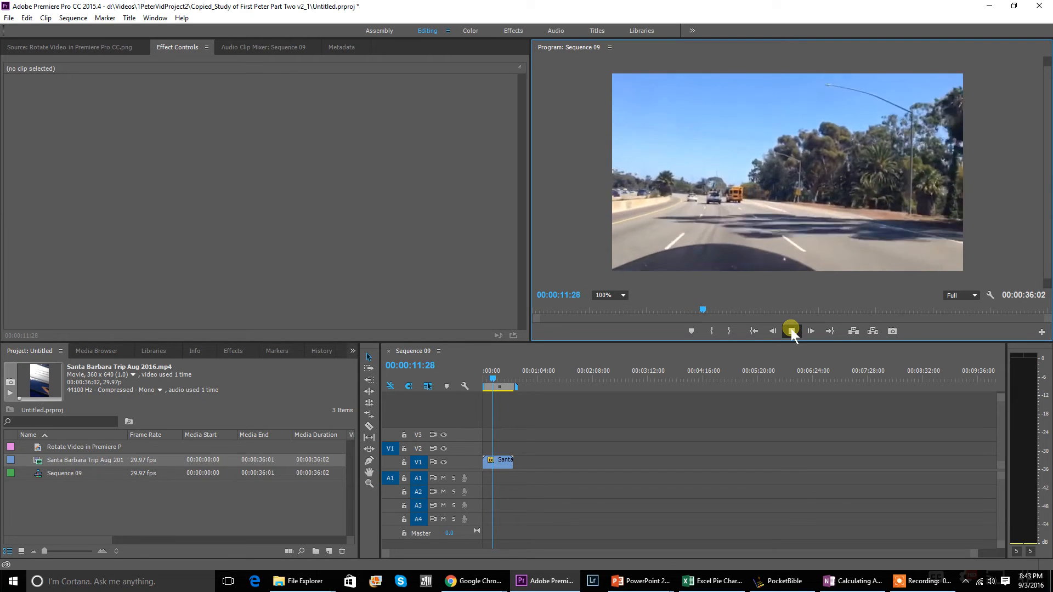
click(791, 329)
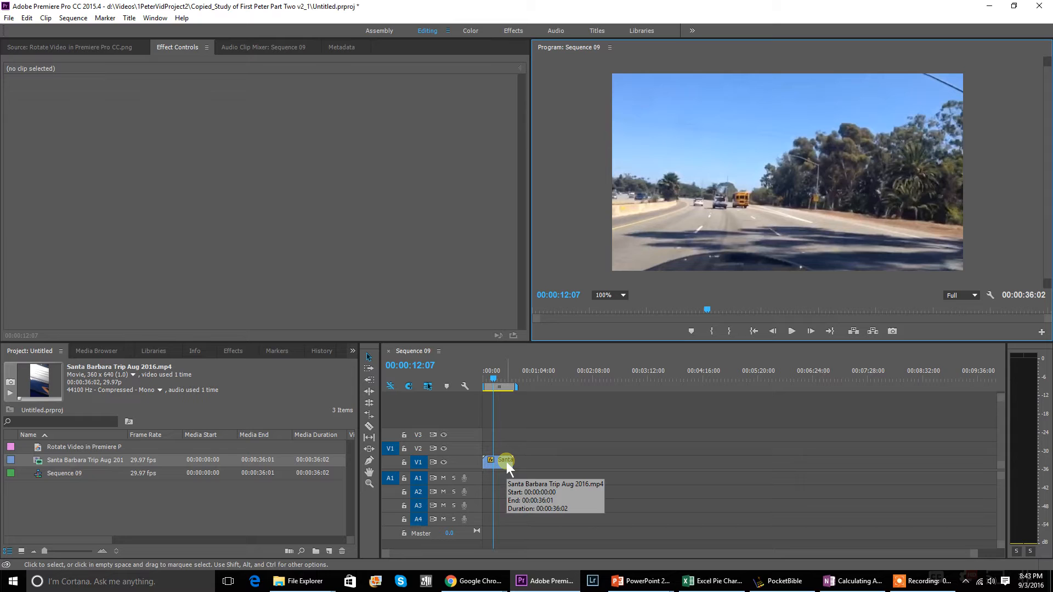
Export the sequence as an H.264 media file with the source range set to Entire Sequence
click(567, 468)
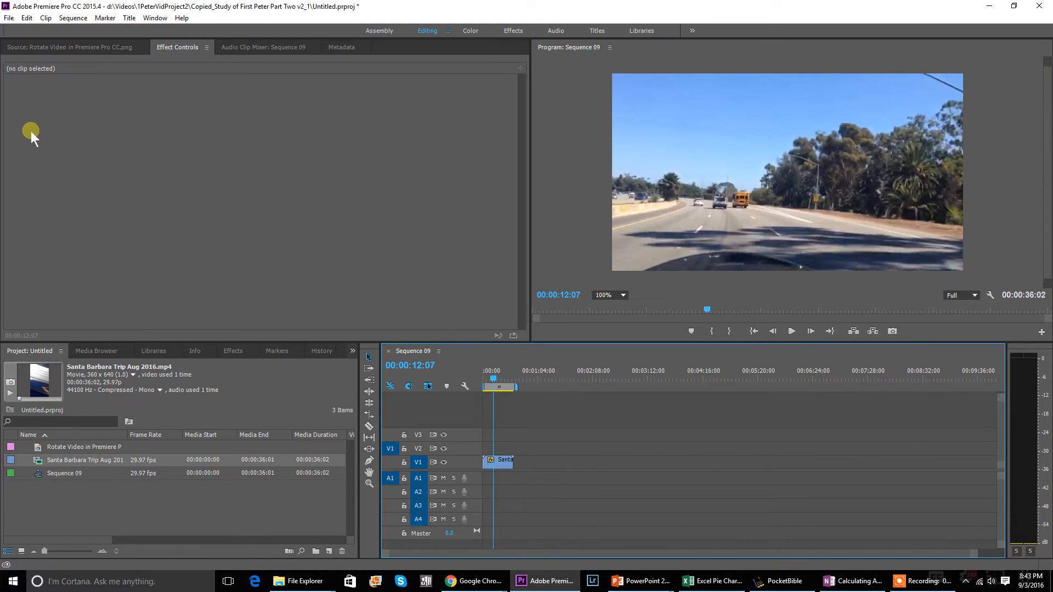
click(9, 18)
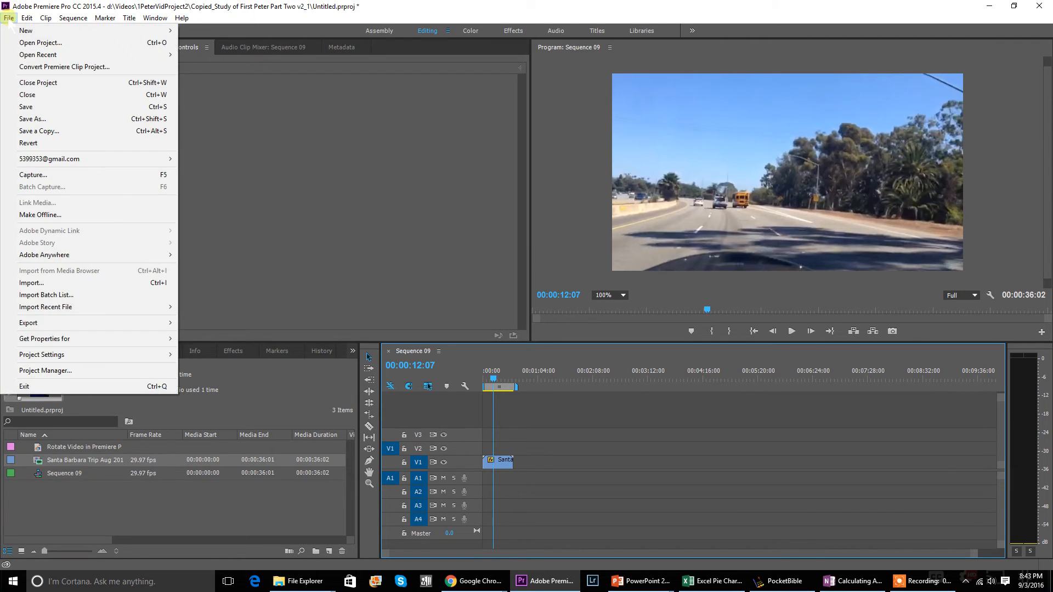
mouse_move(60, 323)
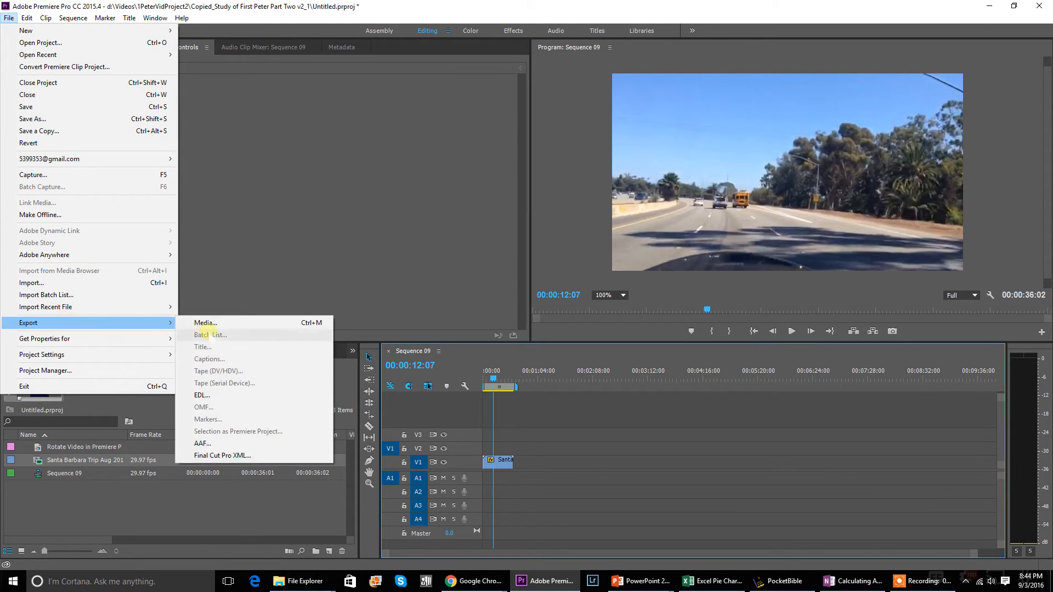
click(209, 321)
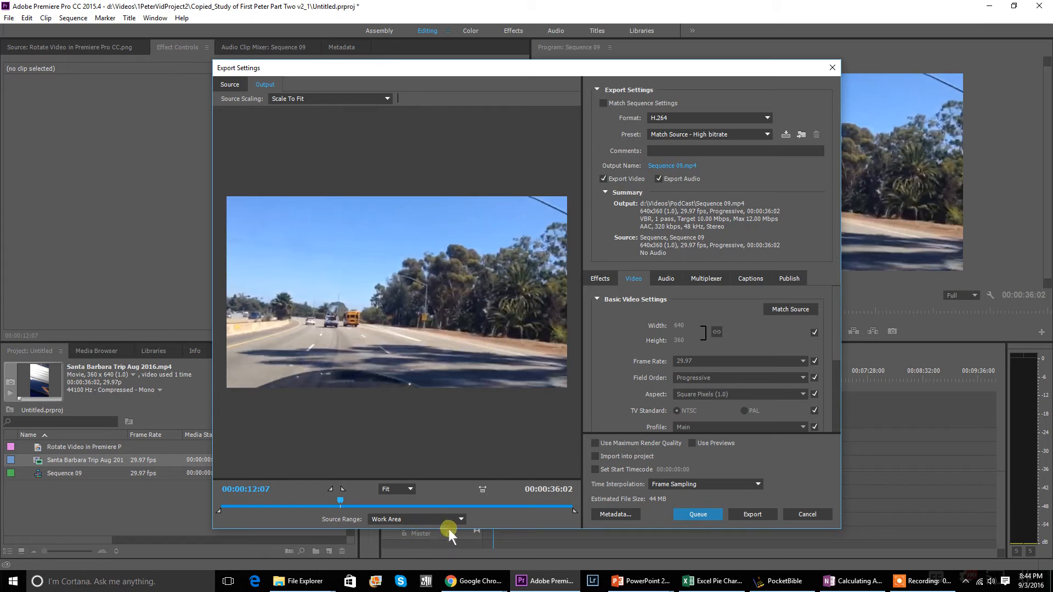
click(458, 519)
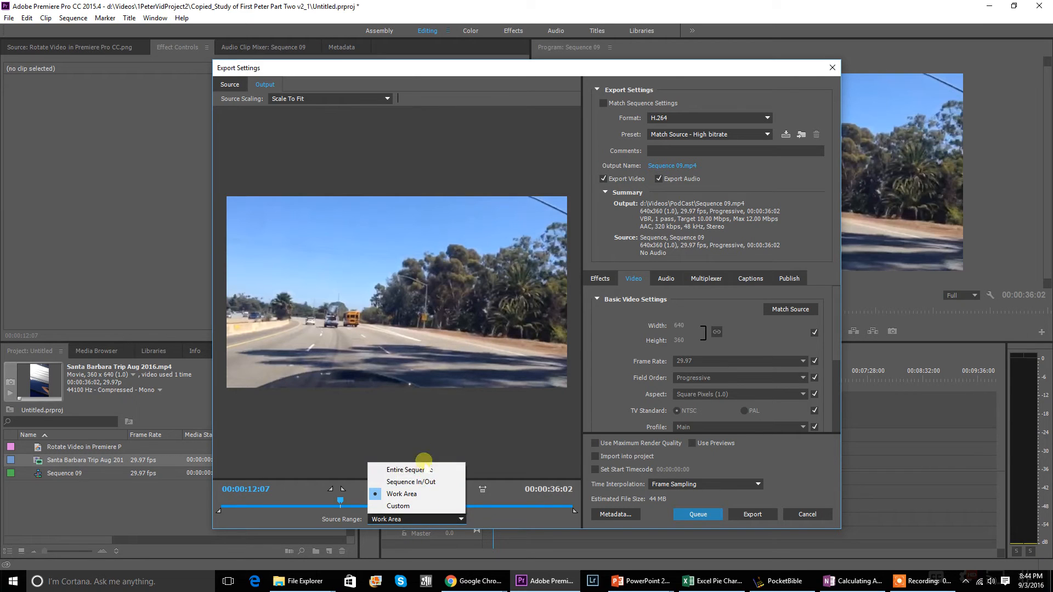
click(423, 469)
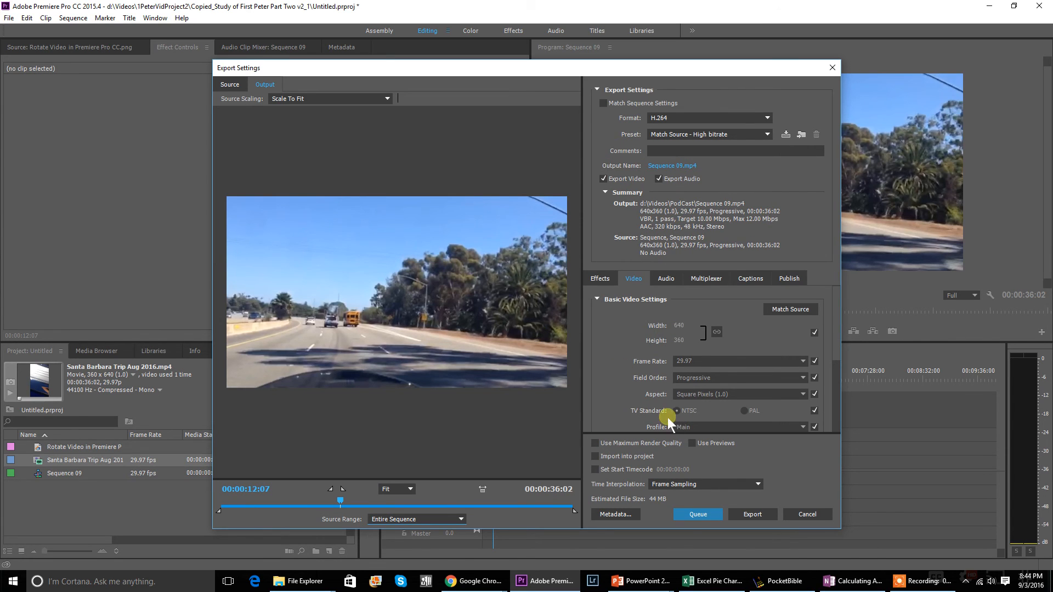
click(757, 515)
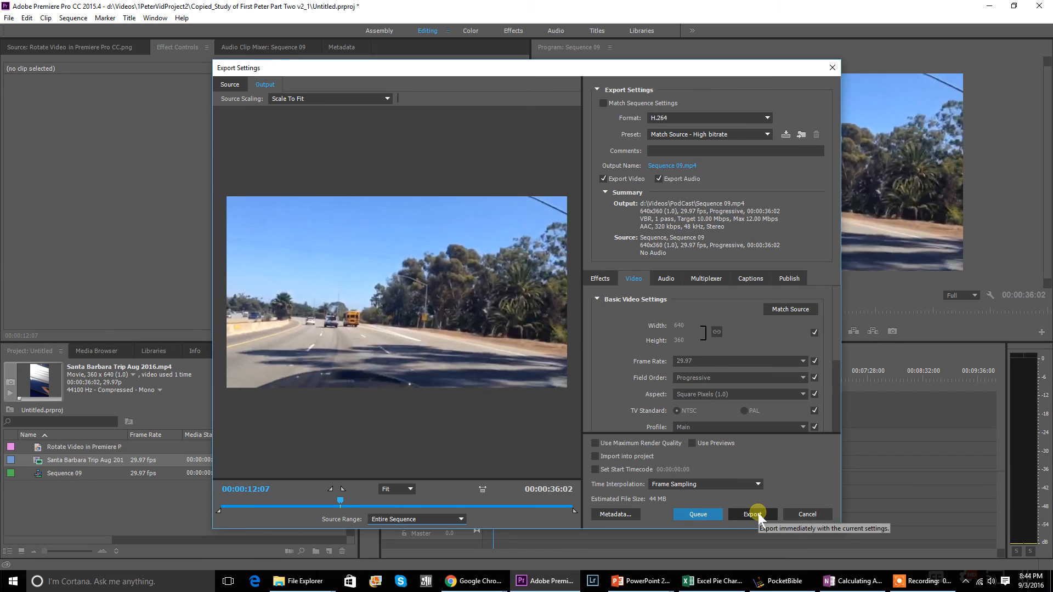